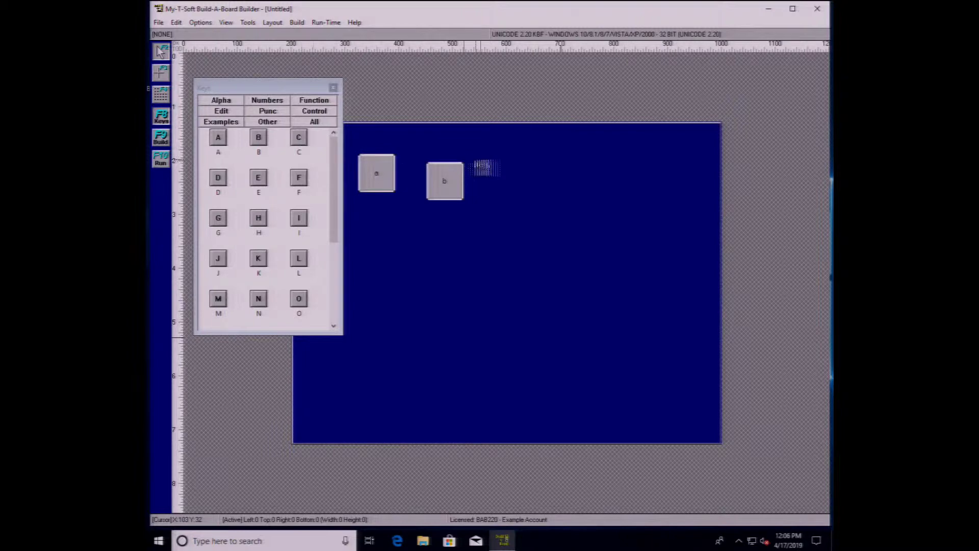
# - Add the D and E keys to the board's upper row, after the C key
pyautogui.moveTo(212, 179); pyautogui.dragTo(569, 184)
pyautogui.moveTo(265, 181); pyautogui.dragTo(639, 193)
# - Add Tab, Space and Enter keys in a second row below the letters and widen the Space key to about 279 pixels
pyautogui.click(268, 122)
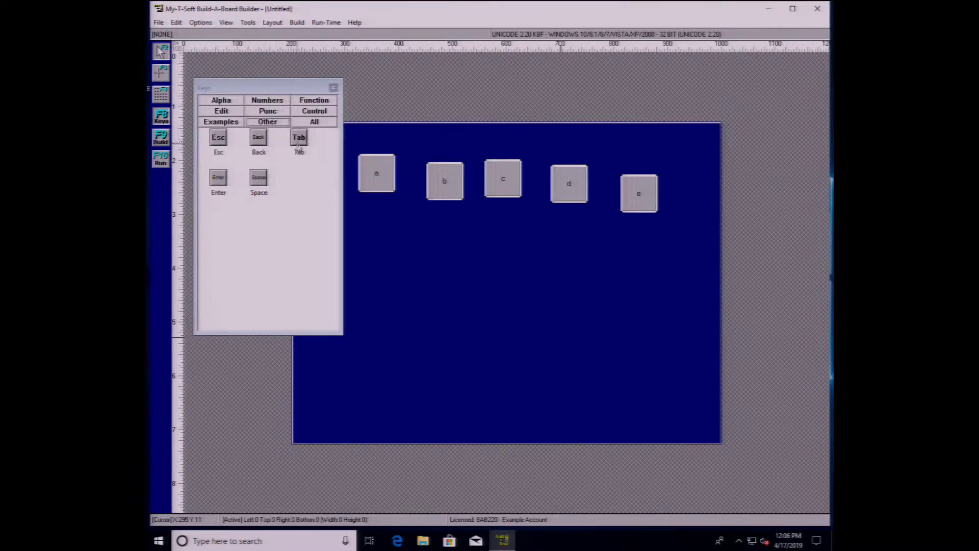
pyautogui.moveTo(299, 150); pyautogui.dragTo(380, 238)
pyautogui.moveTo(259, 178); pyautogui.dragTo(448, 248)
pyautogui.moveTo(222, 177); pyautogui.dragTo(639, 253)
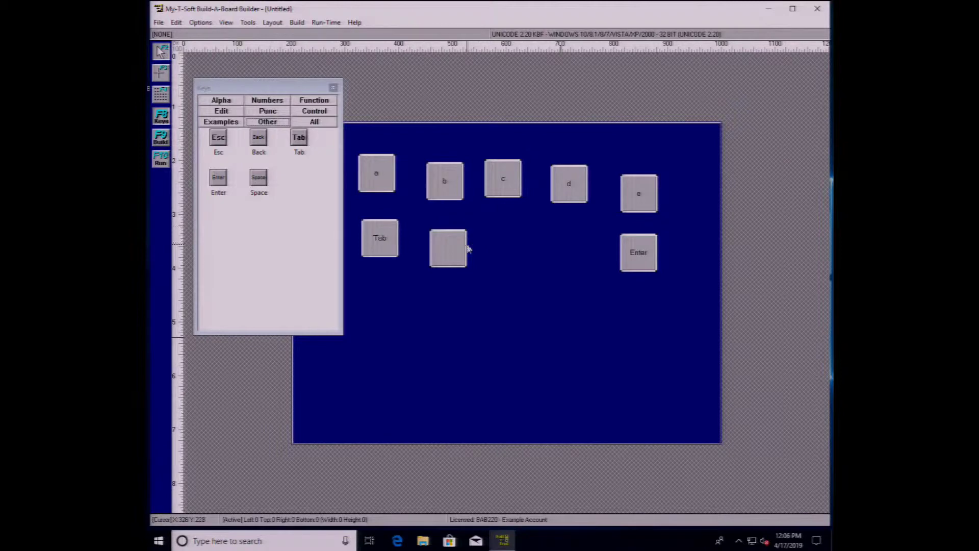
pyautogui.moveTo(466, 248); pyautogui.dragTo(582, 247)
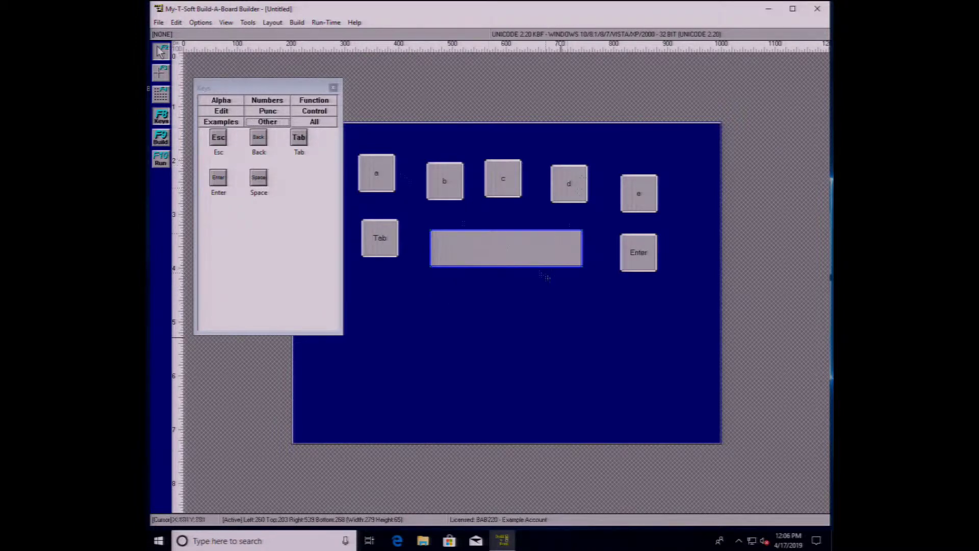
# - Resize the board to a height of 300 and put the key palette away
pyautogui.click(162, 118)
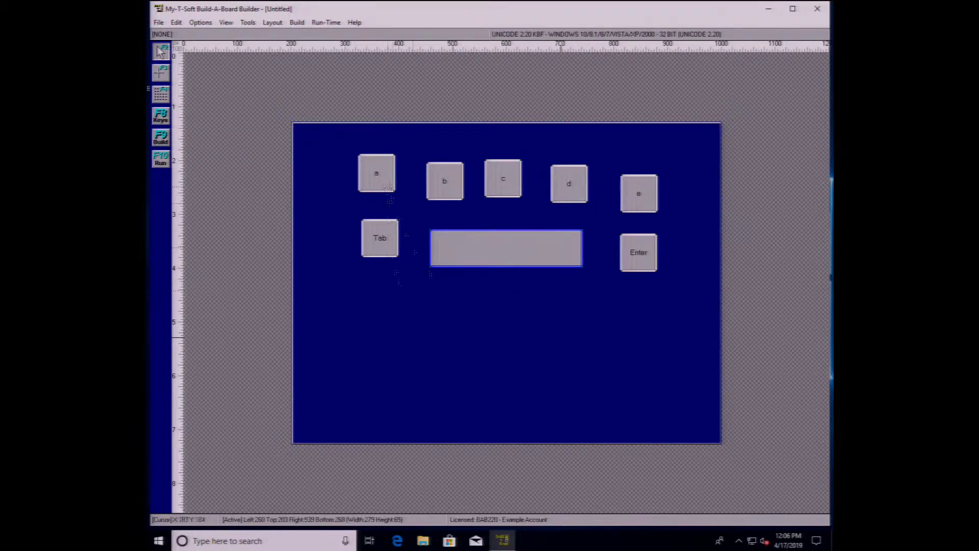
pyautogui.rightClick(408, 302)
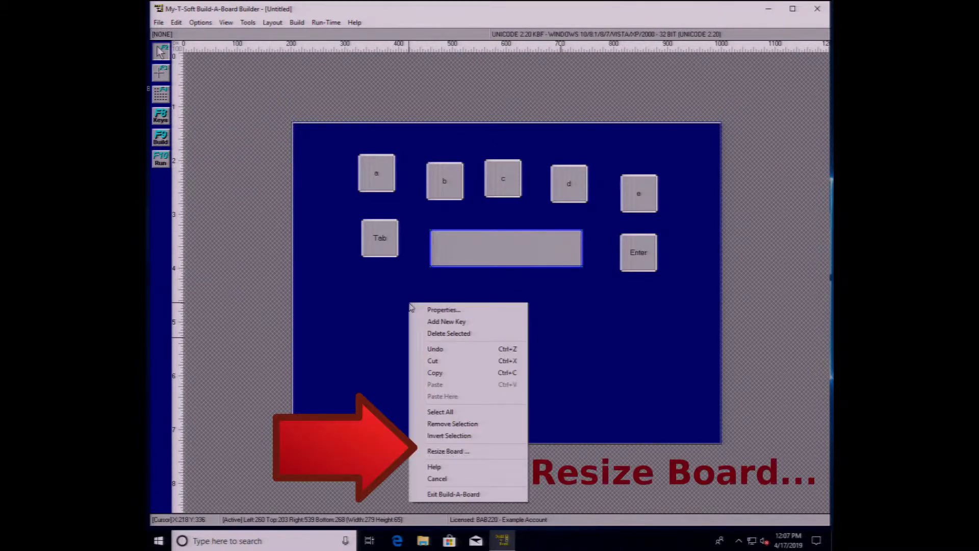
pyautogui.click(444, 451)
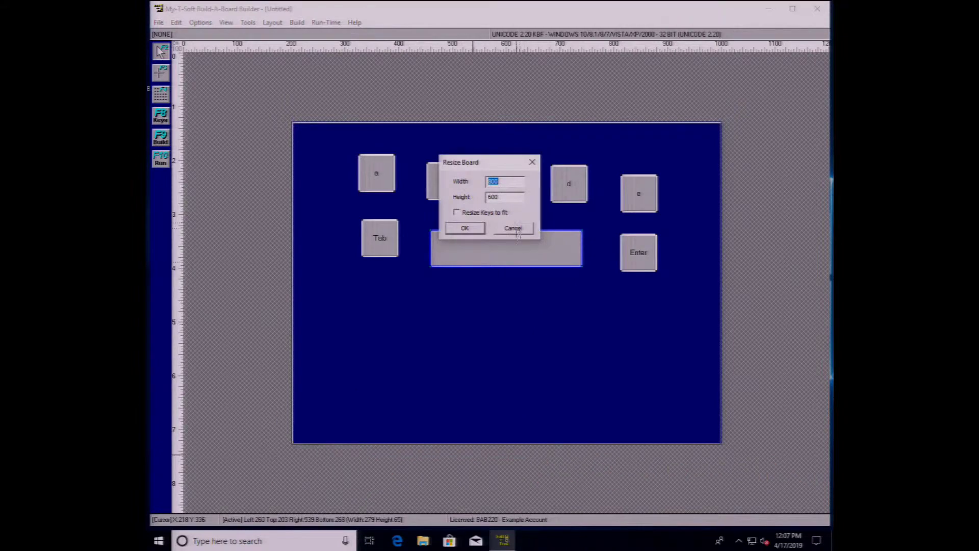
pyautogui.press('Tab')
pyautogui.write('300')
pyautogui.press('Return')
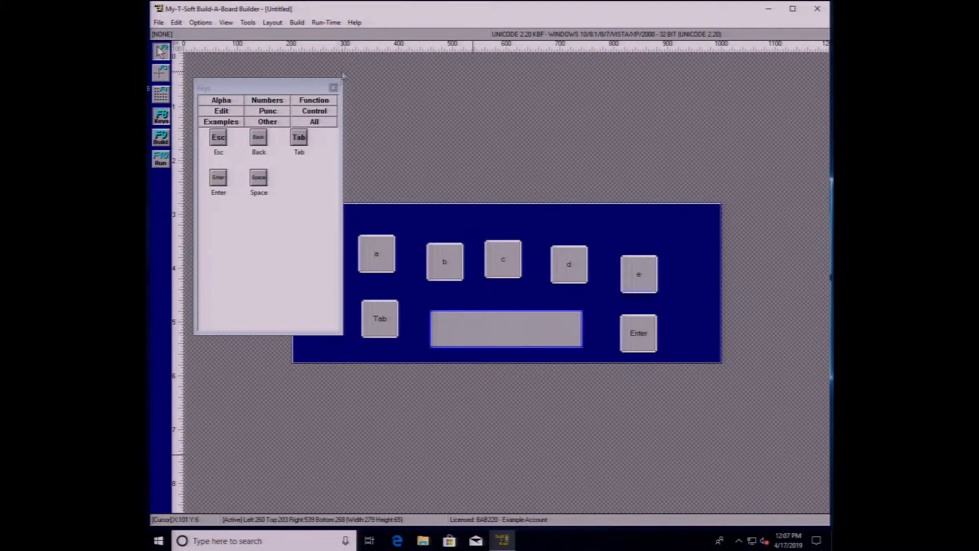
pyautogui.click(333, 88)
# - Align keys a to e by their tops and move the row up to about 47 pixels from the board's upper edge
pyautogui.moveTo(335, 220); pyautogui.dragTo(697, 286)
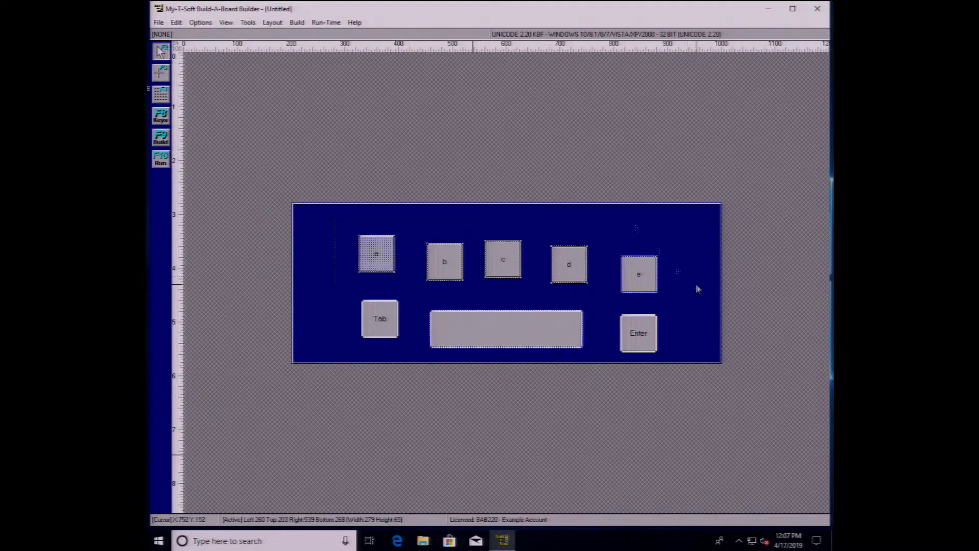
pyautogui.click(272, 23)
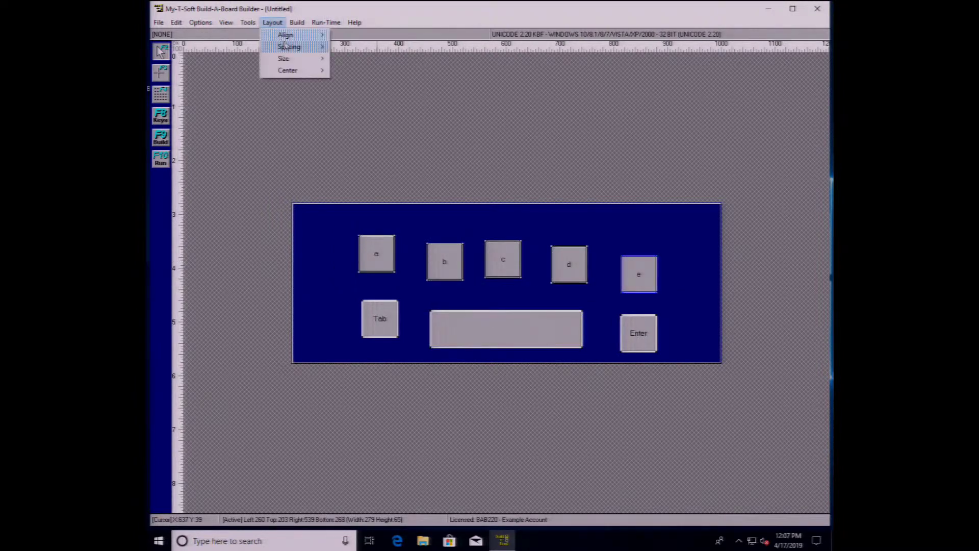
pyautogui.moveTo(286, 37)
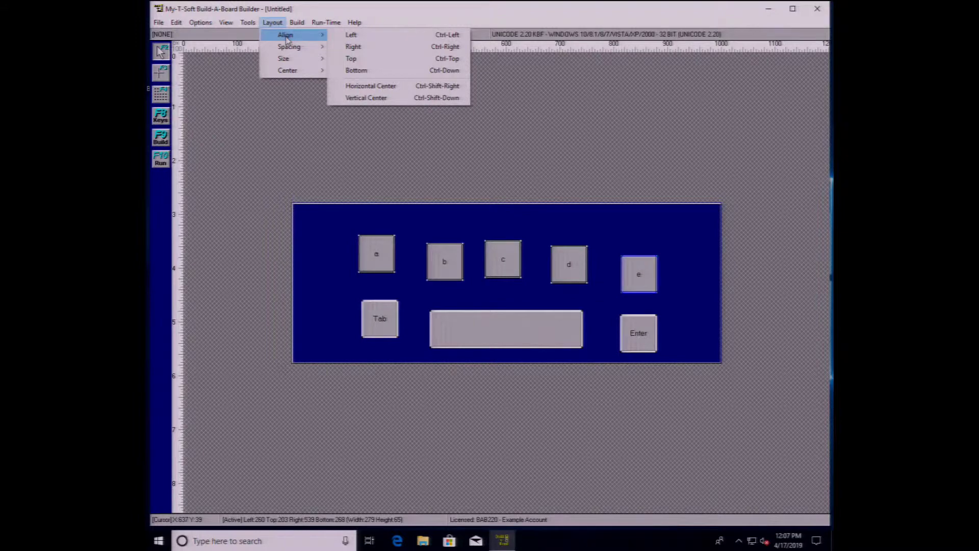
pyautogui.click(356, 59)
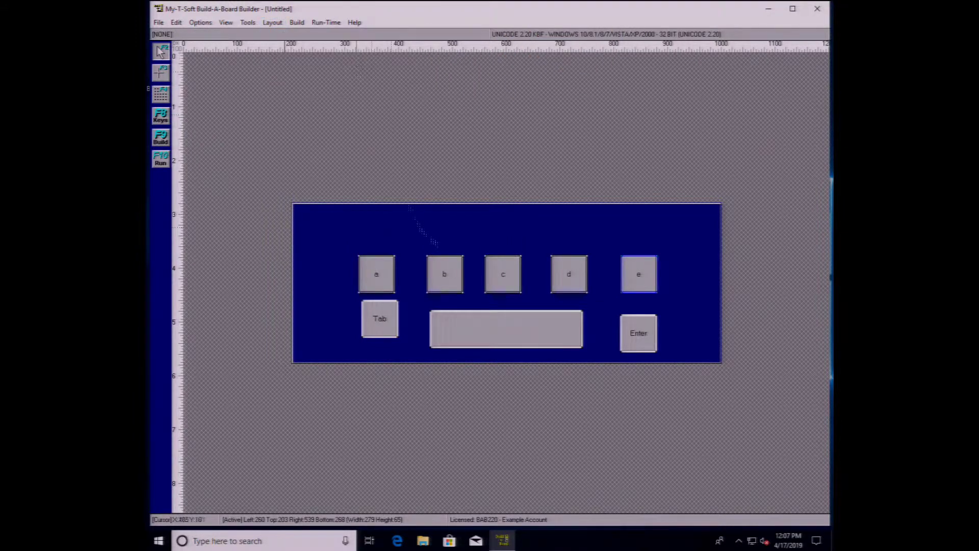
pyautogui.moveTo(444, 267); pyautogui.dragTo(439, 245)
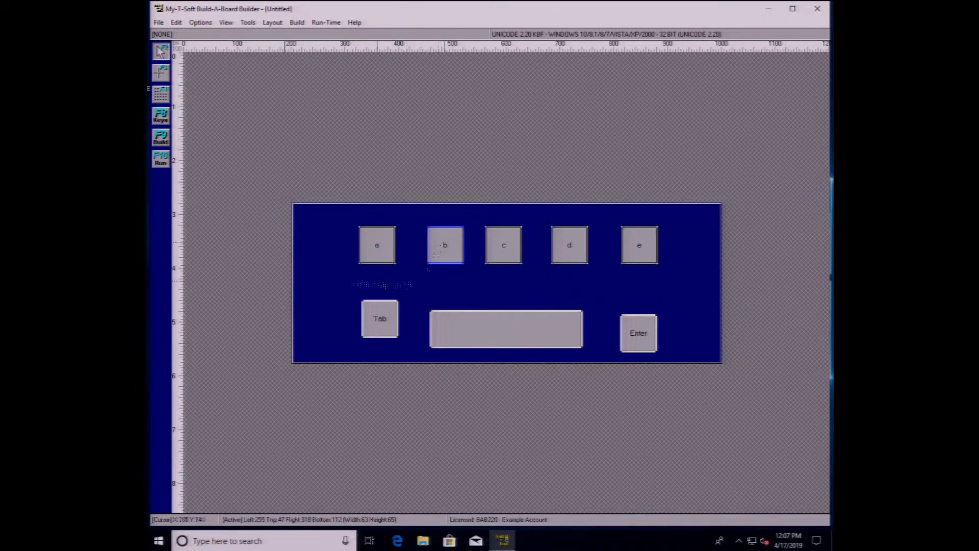
# - Align the tops of the Space and Enter keys with the Tab key
pyautogui.moveTo(332, 287); pyautogui.dragTo(695, 337)
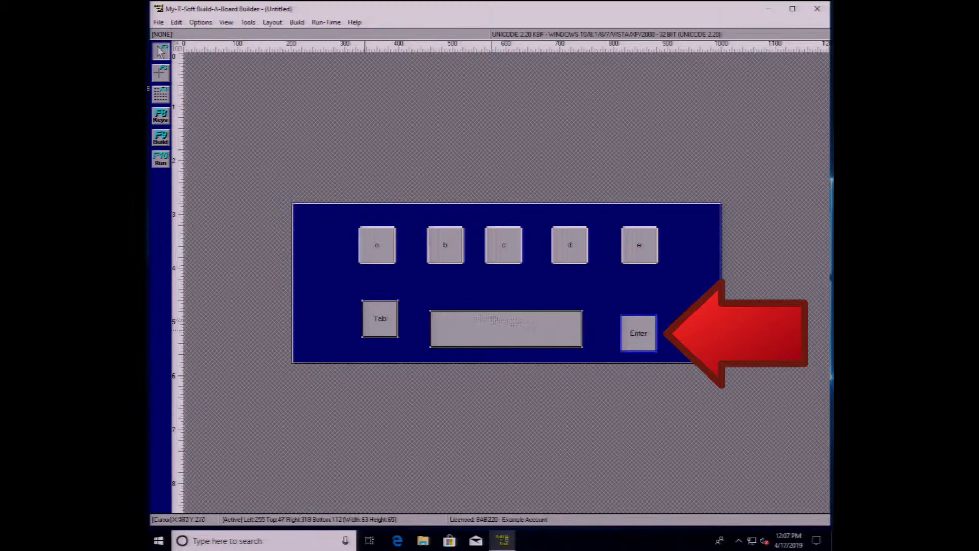
pyautogui.click(381, 316)
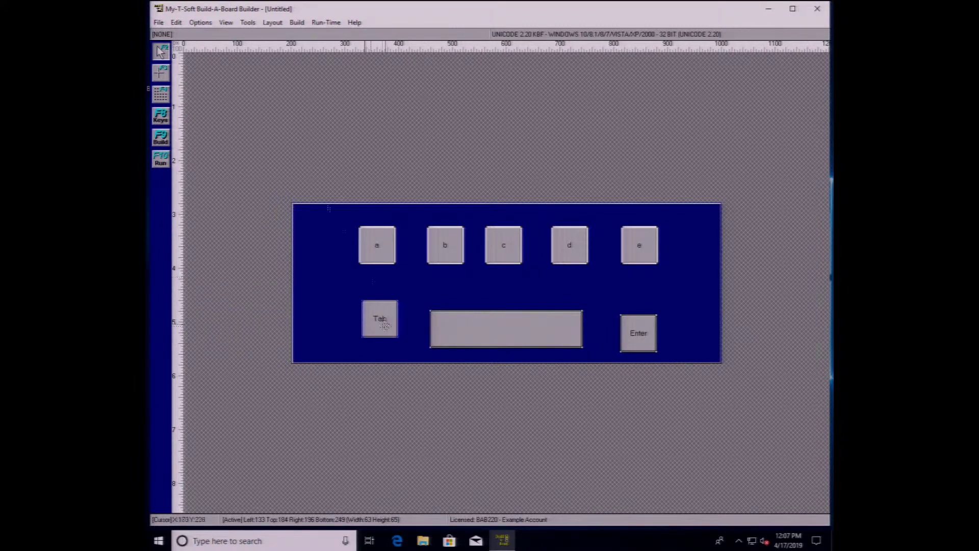
pyautogui.click(273, 23)
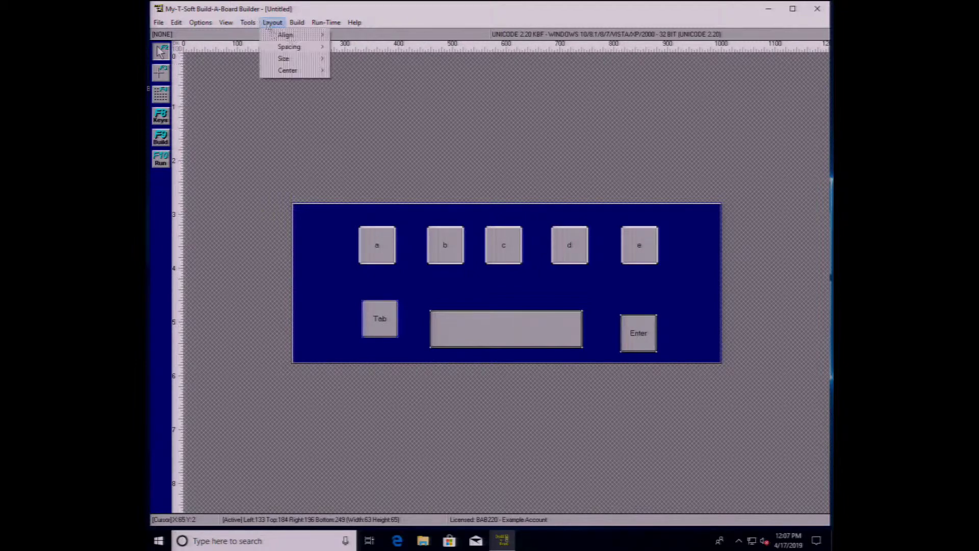
pyautogui.moveTo(290, 35)
pyautogui.click(351, 58)
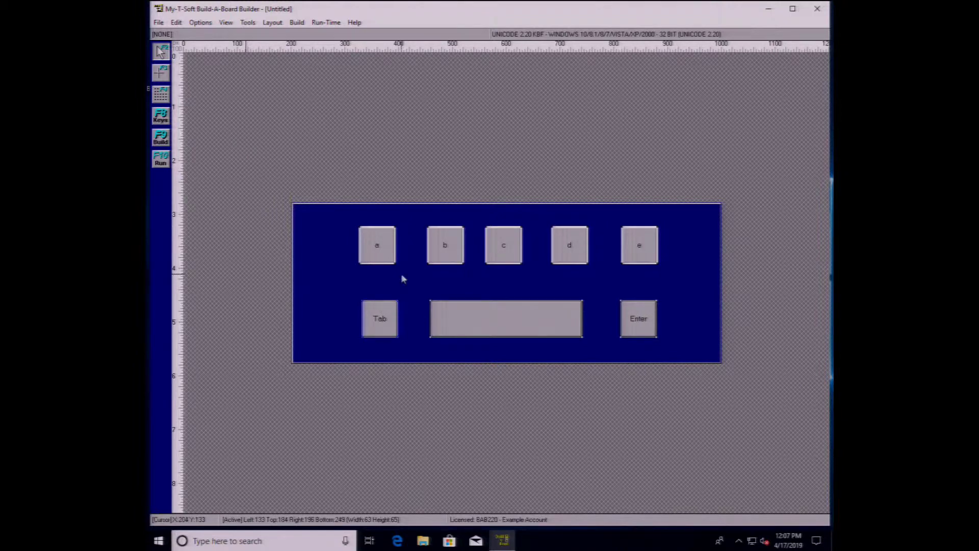
# - Enlarge all keys together, making Enter about 111 by 85 pixels, and shift the a/Tab and e/Enter pairs outward toward the board's sides
pyautogui.moveTo(335, 212); pyautogui.dragTo(683, 349)
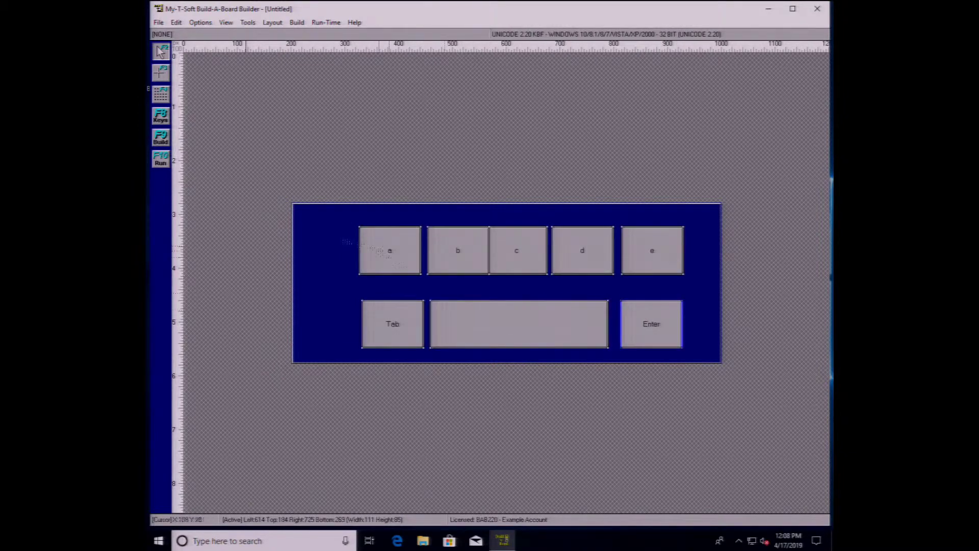
pyautogui.moveTo(323, 241); pyautogui.dragTo(346, 334)
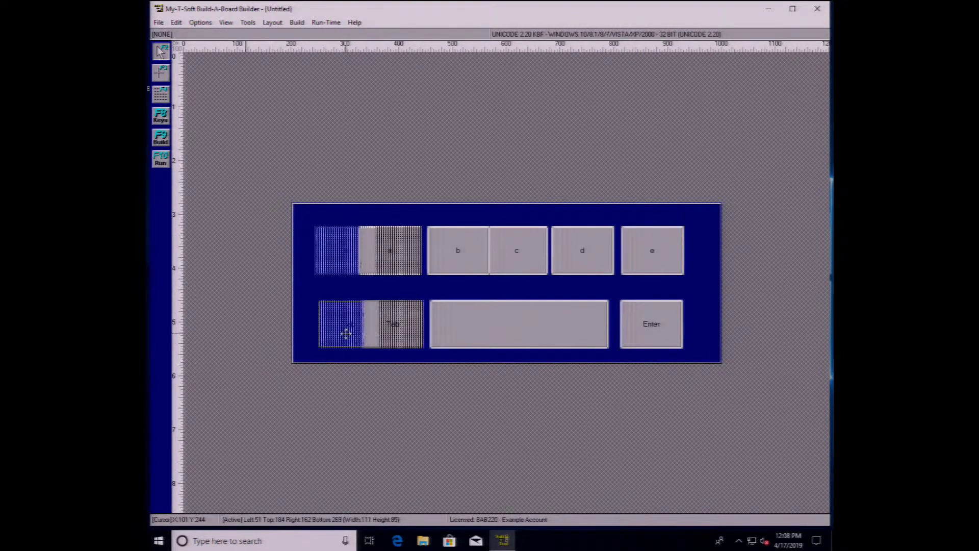
pyautogui.moveTo(698, 336); pyautogui.dragTo(684, 331)
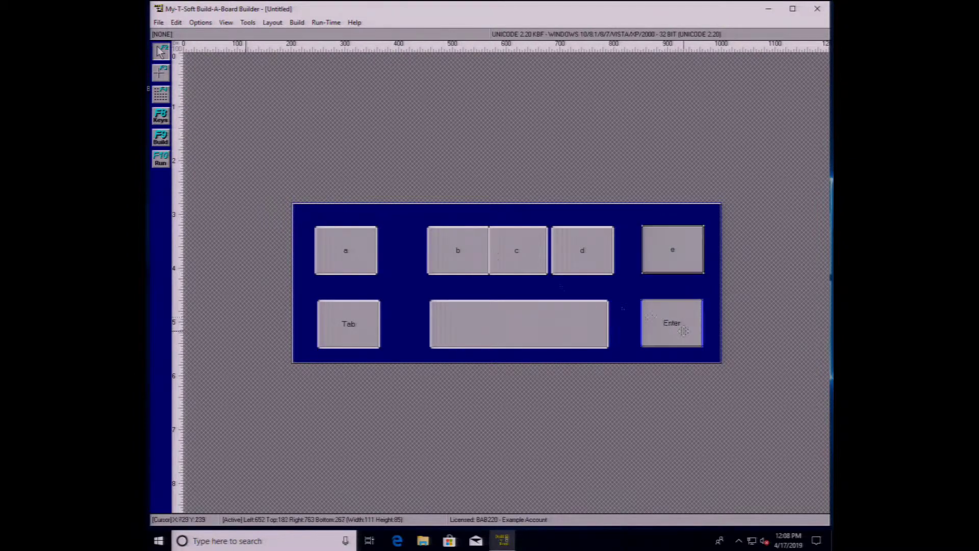
# - Align the tops of the letter row to the e key and the tops of the second row to the Enter key
pyautogui.moveTo(343, 219); pyautogui.dragTo(660, 252)
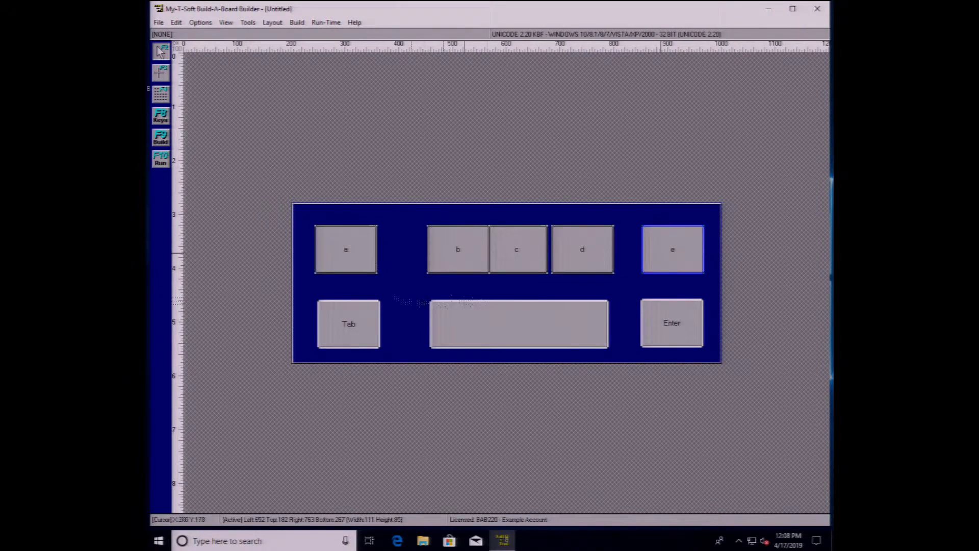
pyautogui.moveTo(365, 287); pyautogui.dragTo(681, 334)
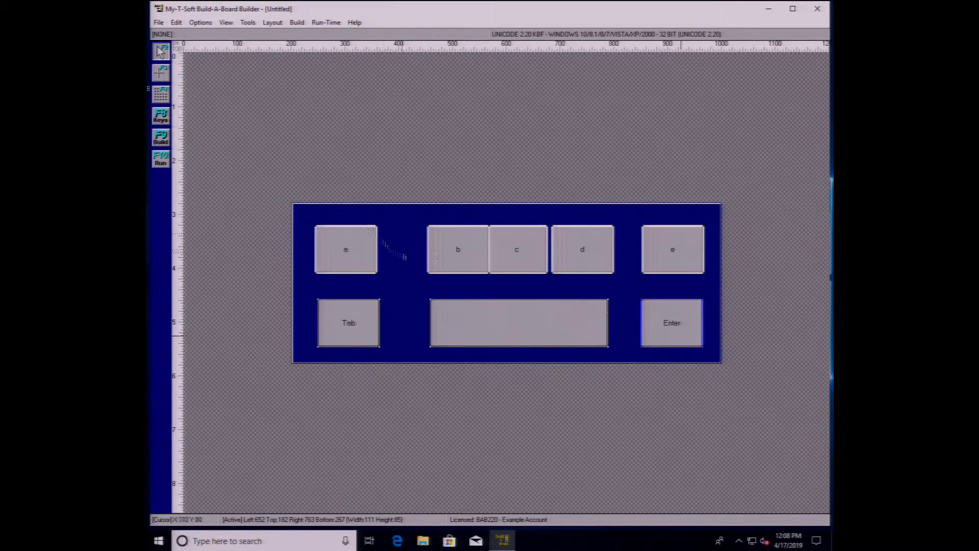
# - Apply even horizontal spacing to keys a to e and to the Tab, Space and Enter row
pyautogui.moveTo(330, 215); pyautogui.dragTo(680, 284)
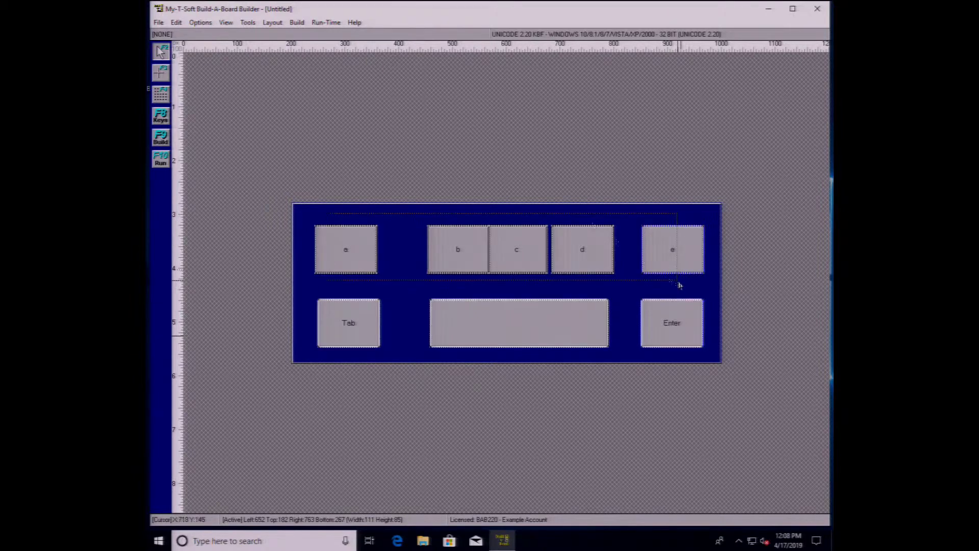
pyautogui.click(272, 22)
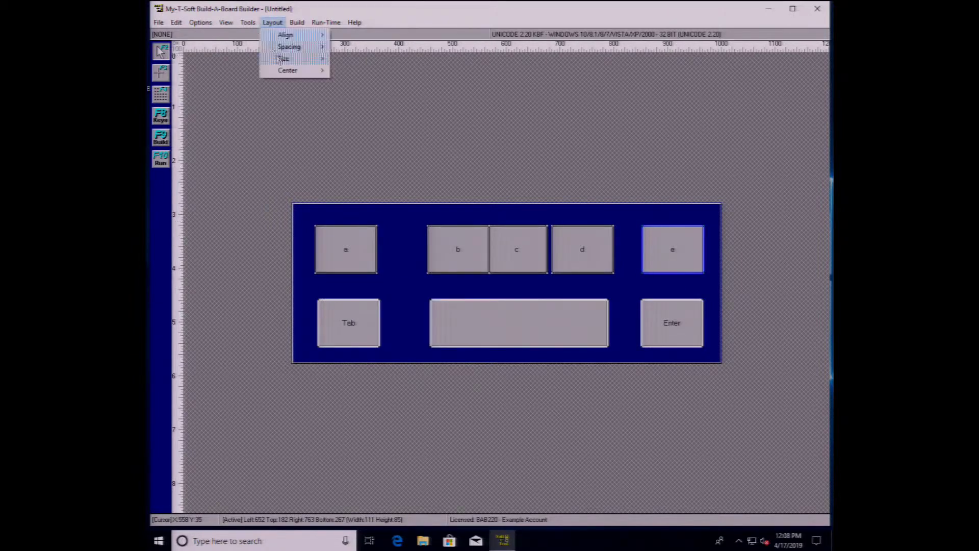
pyautogui.moveTo(288, 46)
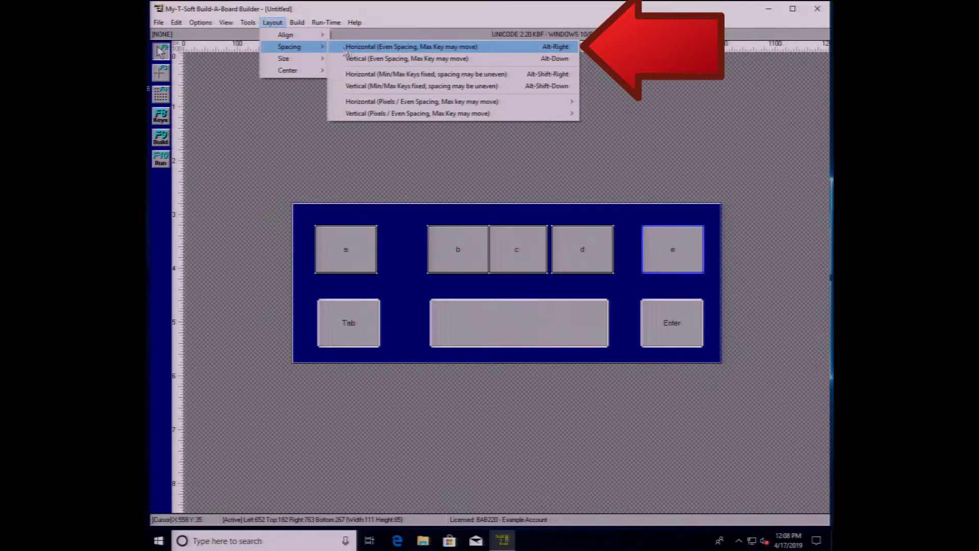
pyautogui.click(346, 48)
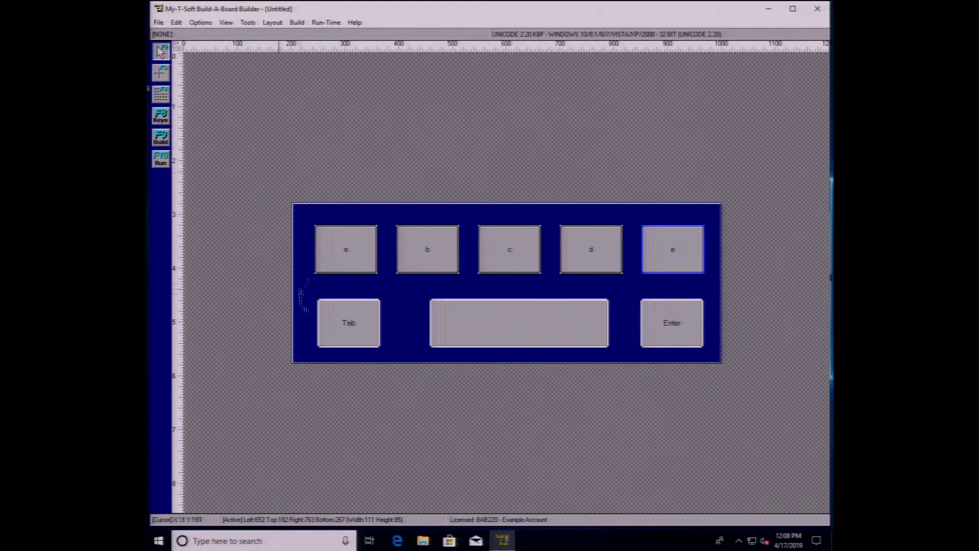
pyautogui.moveTo(324, 287); pyautogui.dragTo(669, 350)
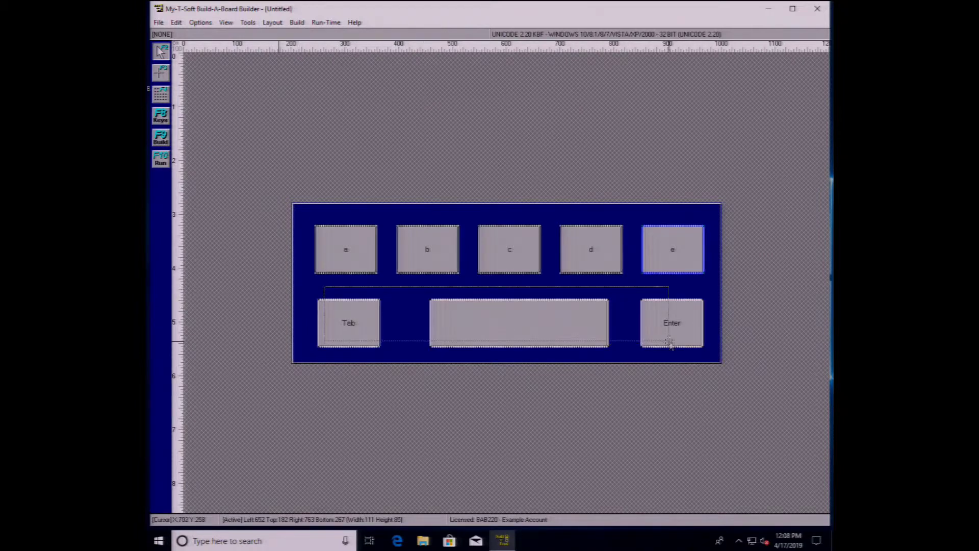
pyautogui.click(284, 24)
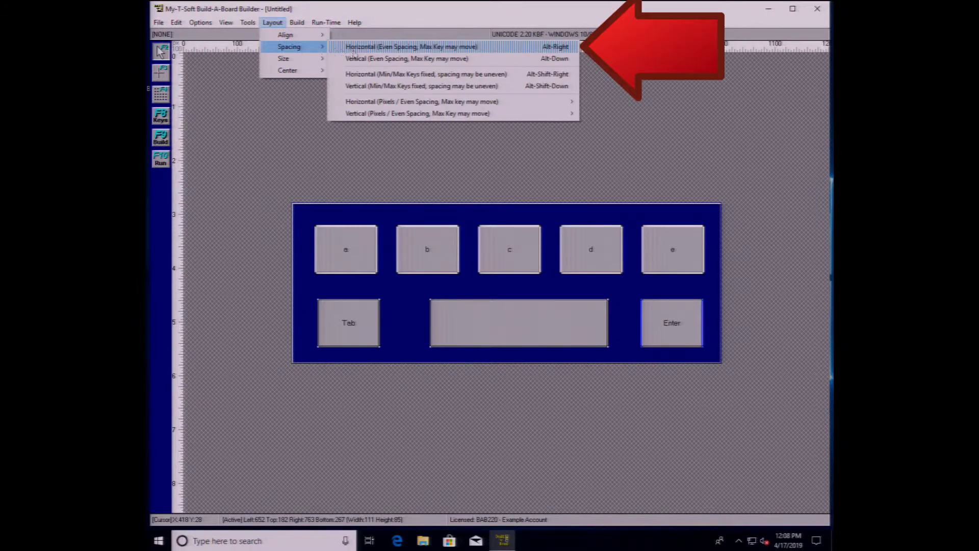
pyautogui.click(354, 46)
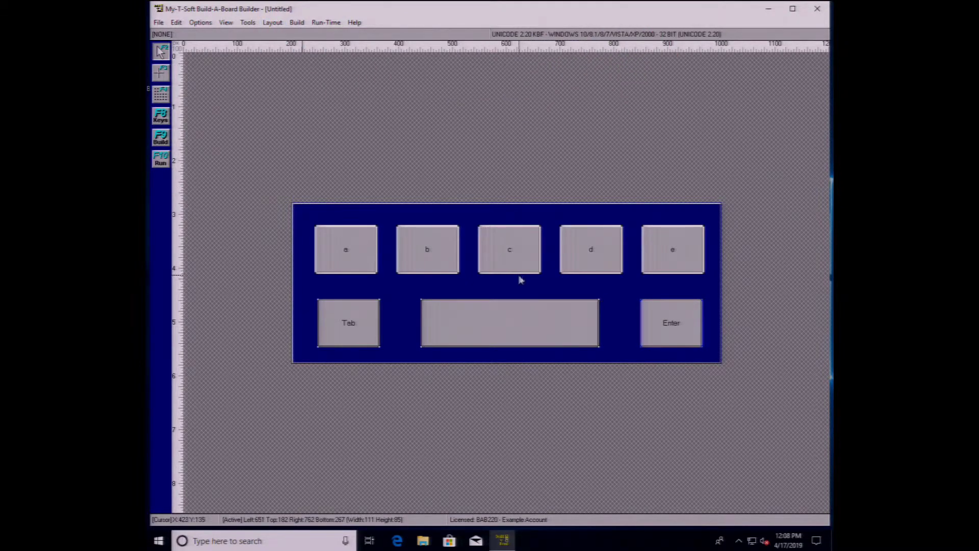
# - In the board properties, choose Arial, Bold, size 16 as the override font for the keys on the panel
pyautogui.moveTo(302, 215)
pyautogui.mouseDown()
pyautogui.moveTo(535, 272)
pyautogui.moveTo(295, 219)
pyautogui.moveTo(302, 213)
pyautogui.mouseUp()
pyautogui.rightClick(302, 211)
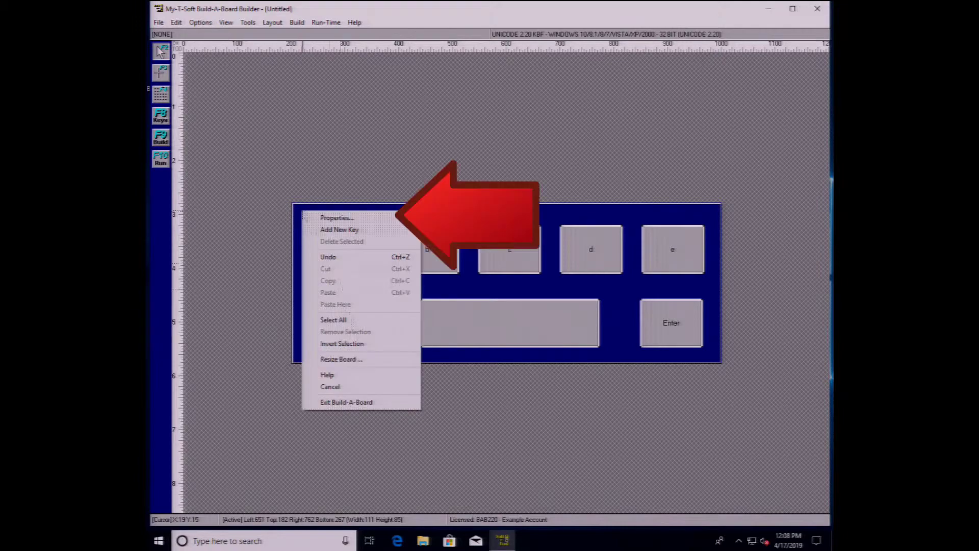
pyautogui.click(365, 218)
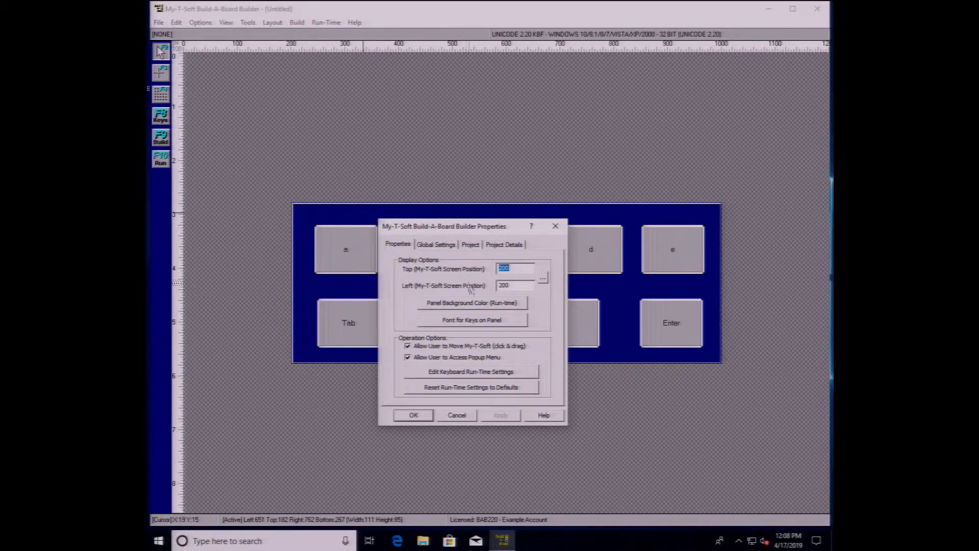
pyautogui.click(476, 321)
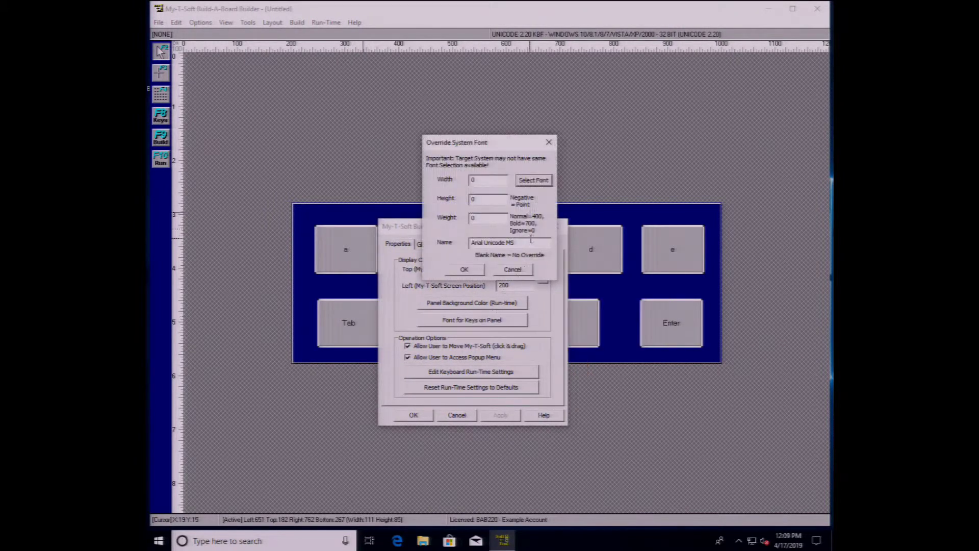
pyautogui.click(526, 181)
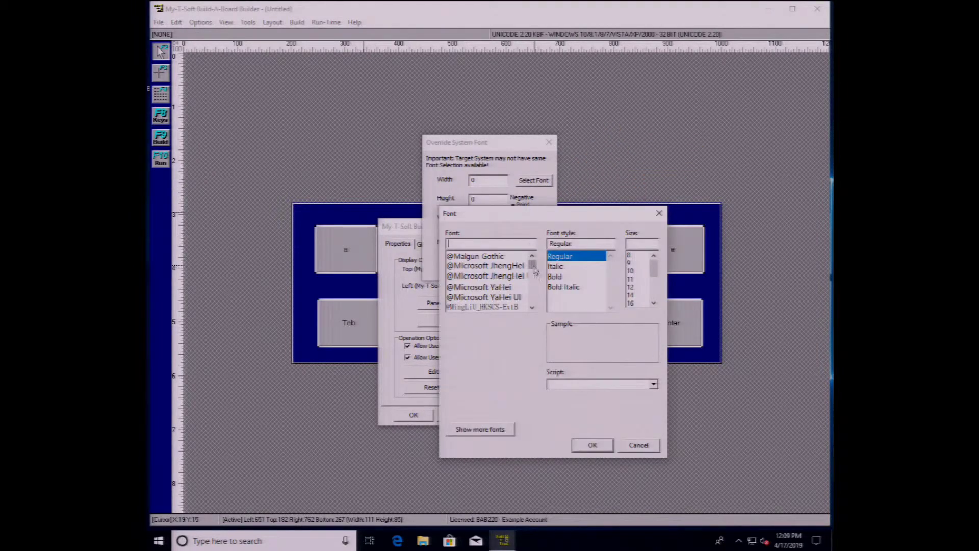
pyautogui.moveTo(534, 270); pyautogui.dragTo(535, 293)
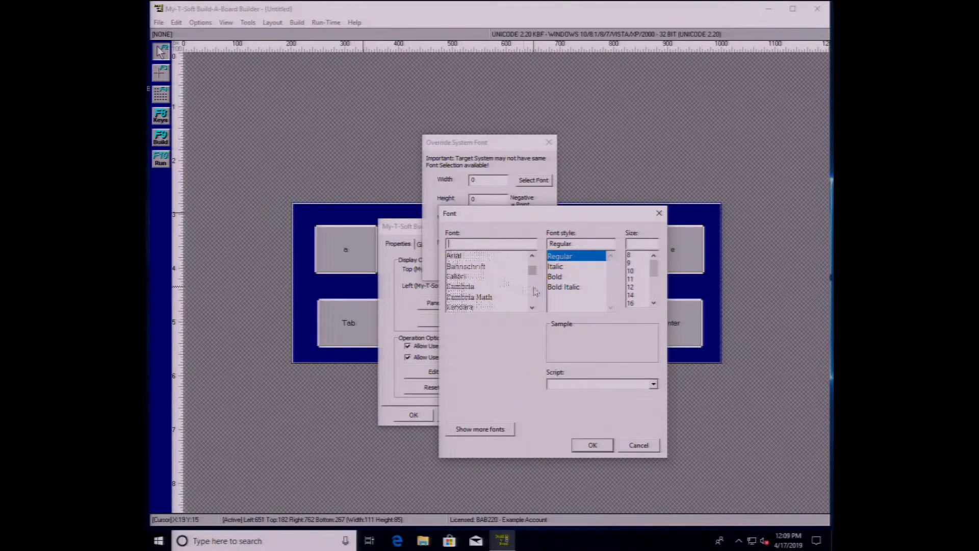
pyautogui.click(481, 259)
pyautogui.click(556, 276)
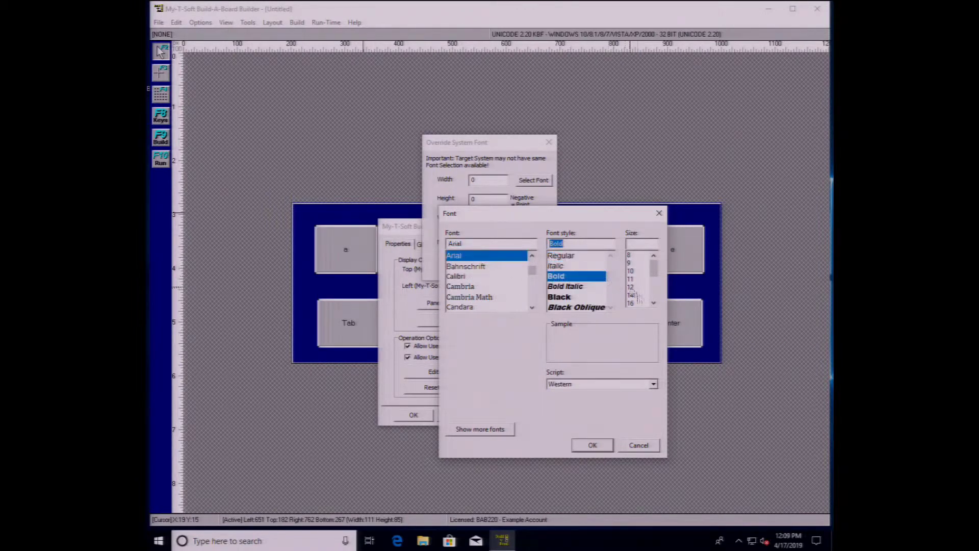
pyautogui.click(637, 303)
pyautogui.click(593, 444)
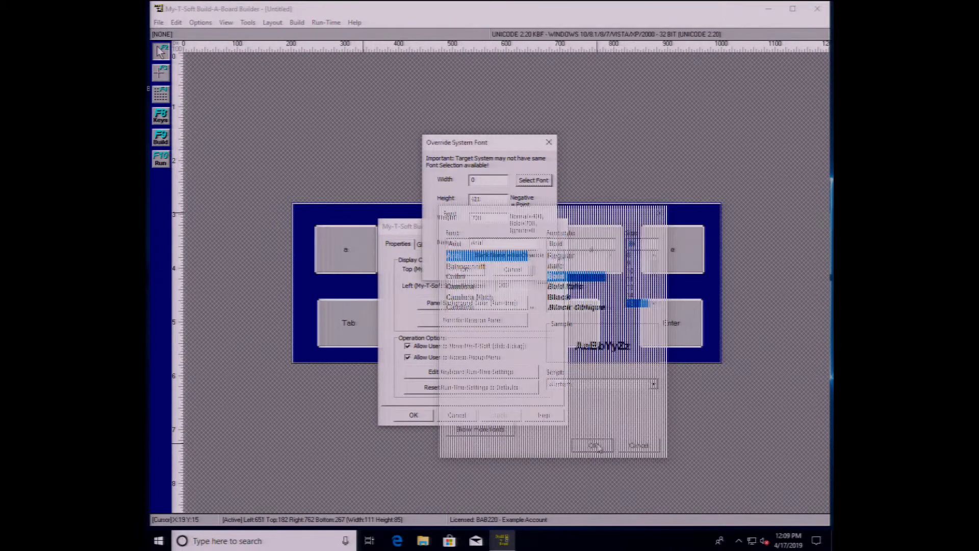
# - Apply the override font to the panel's keys and close the board properties
pyautogui.click(464, 269)
pyautogui.click(414, 414)
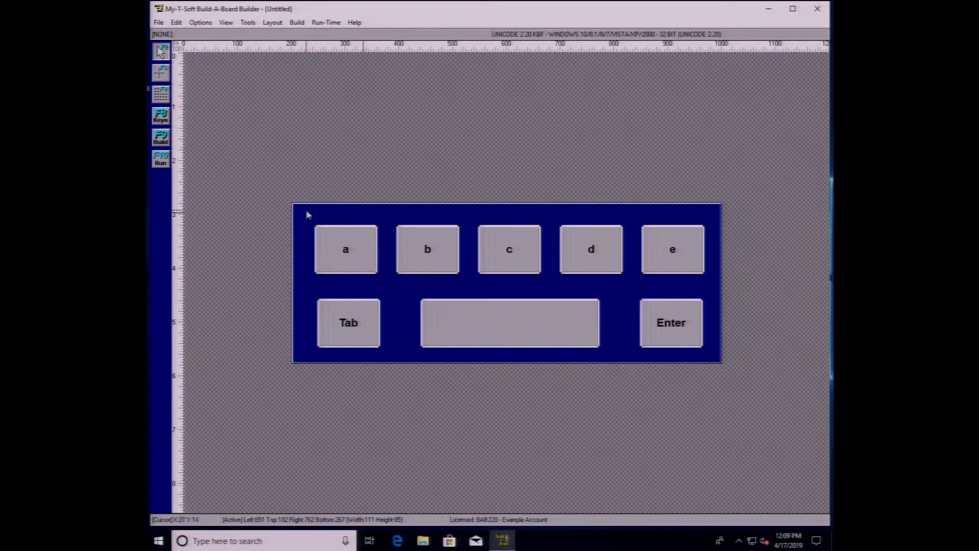
# - Select all keys on the board and set their key type to HiRes with the Key Images frame type
pyautogui.moveTo(305, 214); pyautogui.dragTo(682, 334)
pyautogui.rightClick(366, 245)
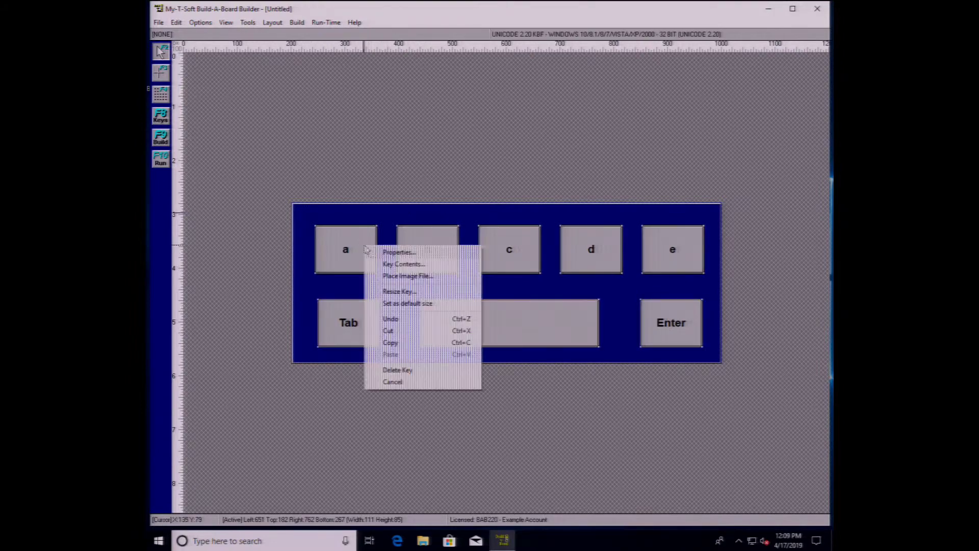
pyautogui.click(403, 252)
pyautogui.click(566, 396)
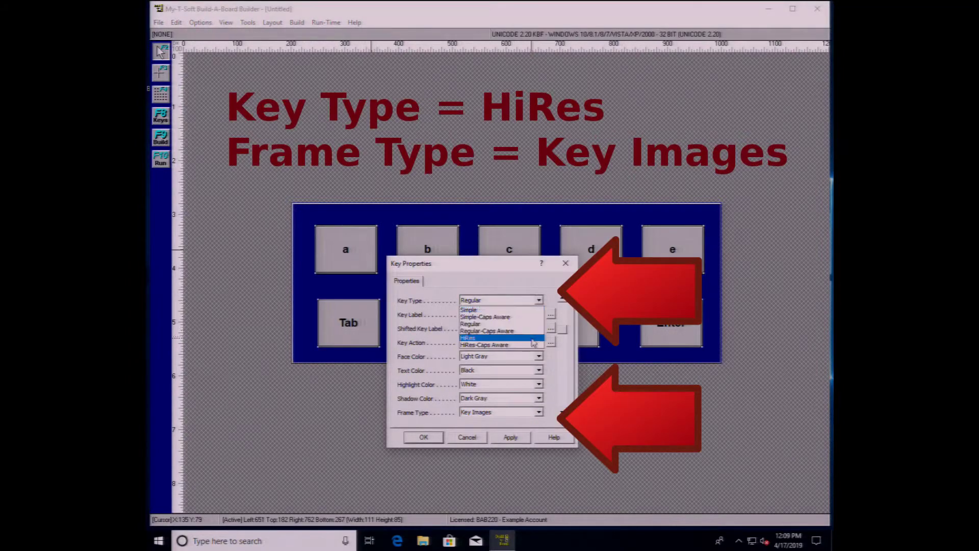
pyautogui.click(532, 337)
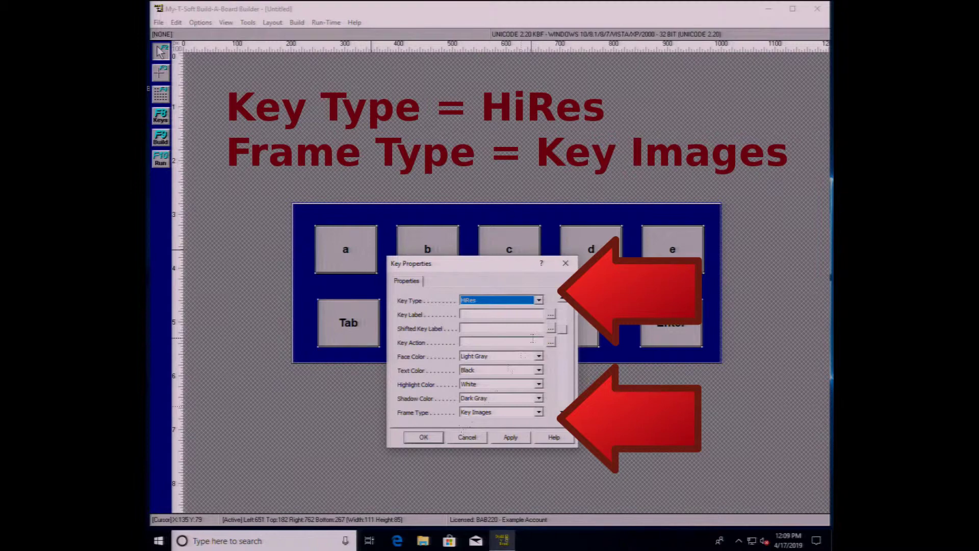
pyautogui.click(436, 437)
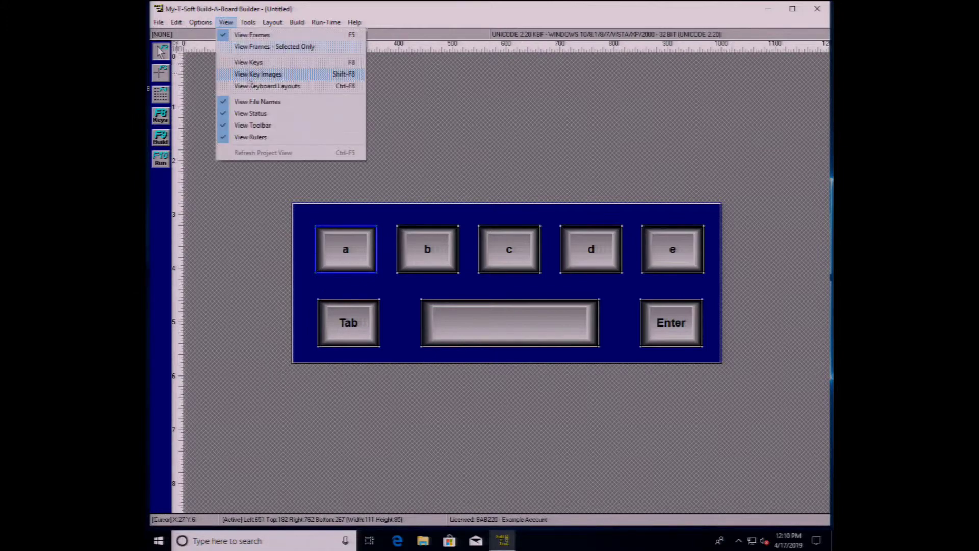
# - Apply the Dark Gray key image to all selected keys
pyautogui.click(259, 74)
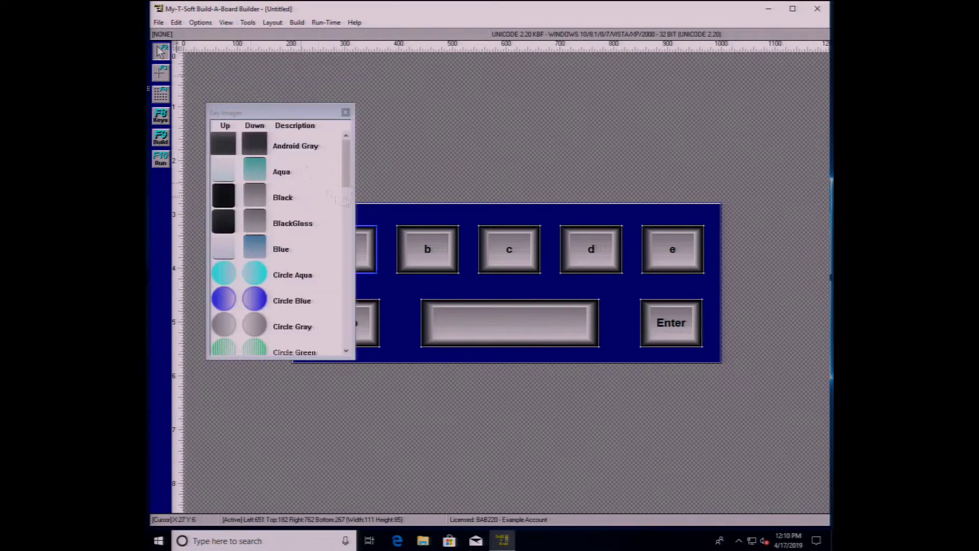
pyautogui.moveTo(347, 171); pyautogui.dragTo(355, 241)
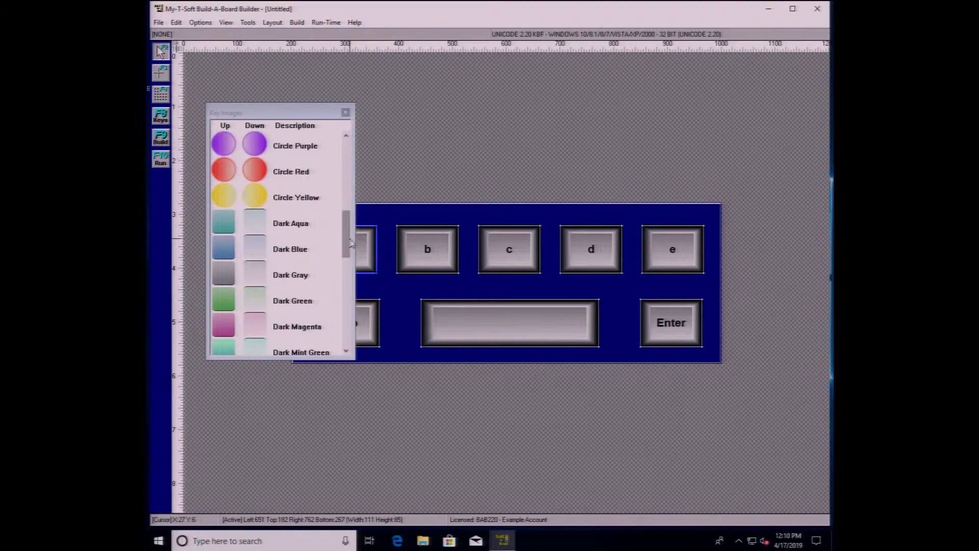
pyautogui.click(266, 270)
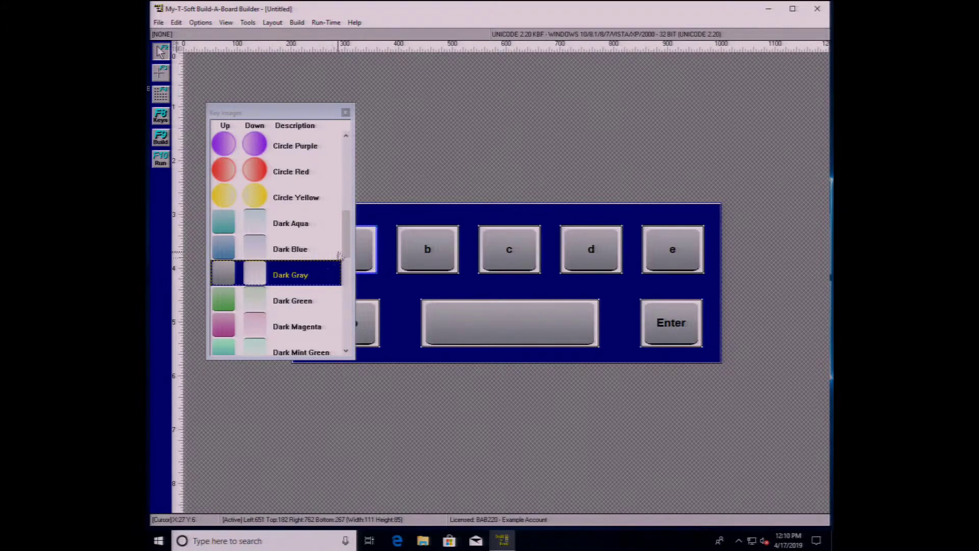
pyautogui.click(346, 113)
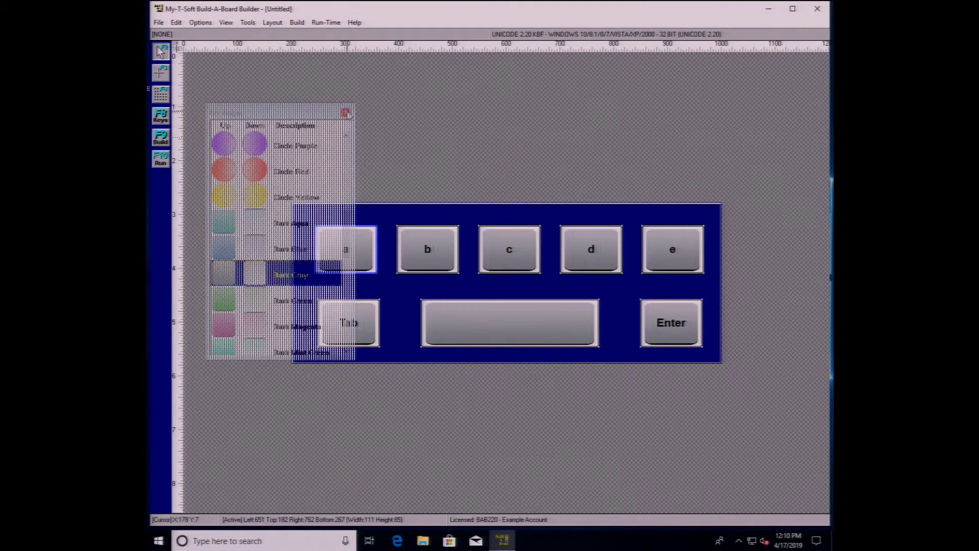
# - Set the board's run-time panel background color to the medium gray basic color
pyautogui.rightClick(395, 213)
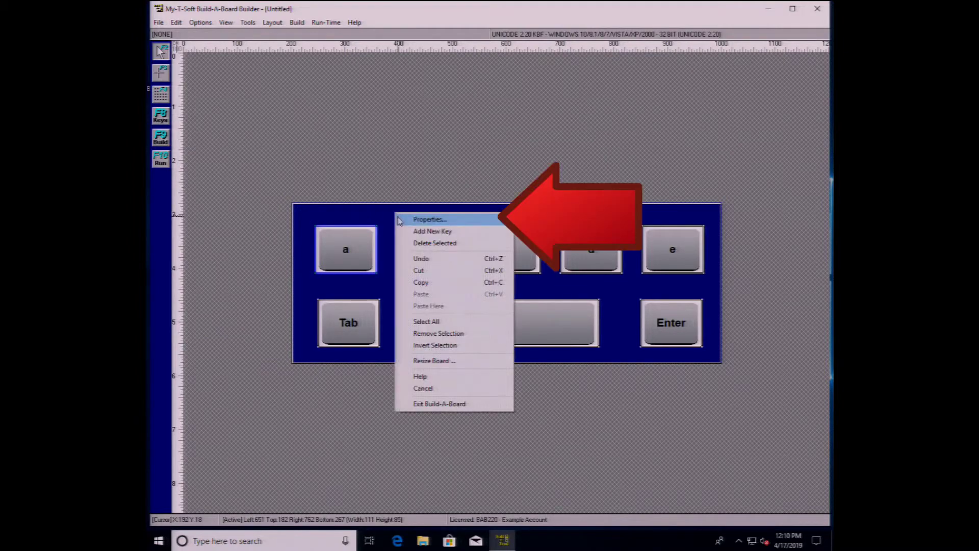
pyautogui.click(403, 219)
pyautogui.click(488, 308)
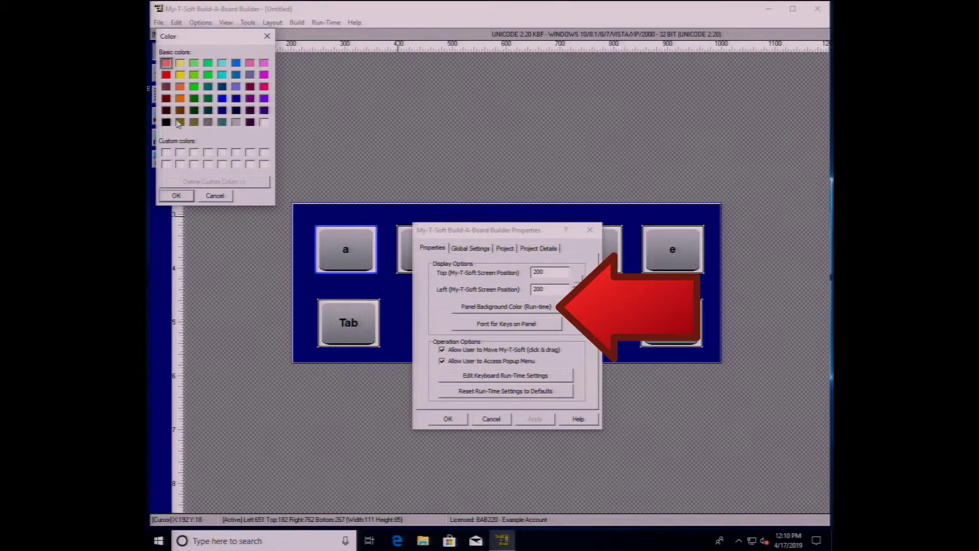
pyautogui.click(212, 124)
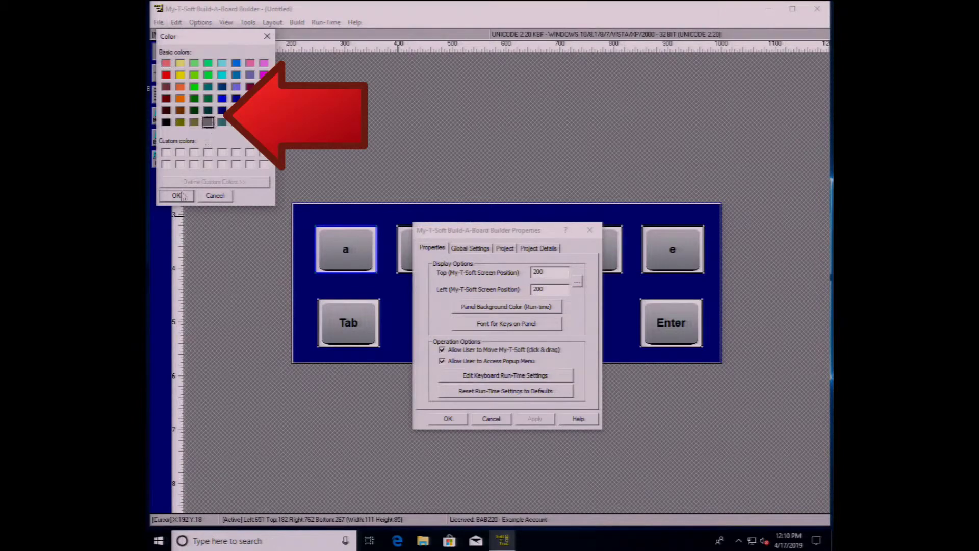
pyautogui.click(176, 196)
pyautogui.click(448, 418)
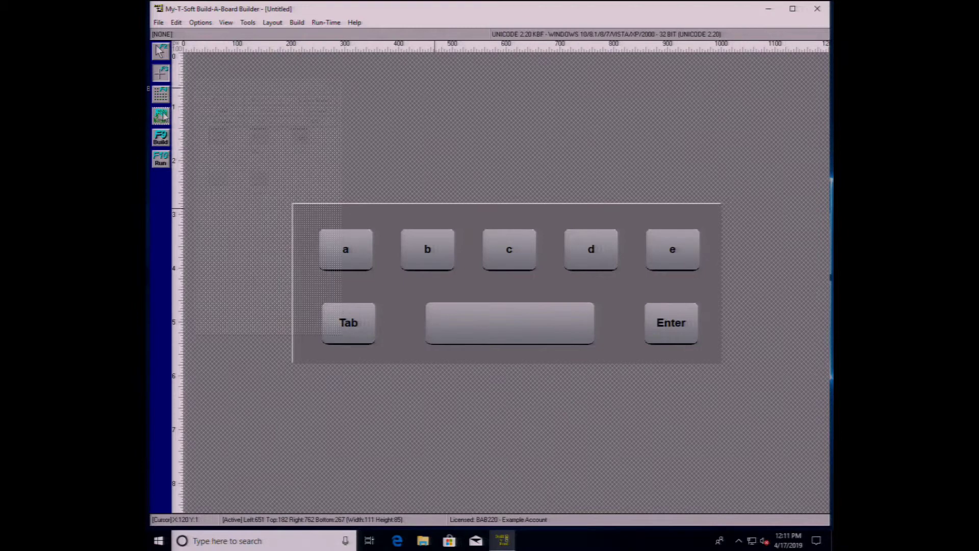
# - Examine the ready-made keys offered in each category, from Alpha, Numbers and Function through Other and All
pyautogui.click(161, 116)
pyautogui.click(226, 104)
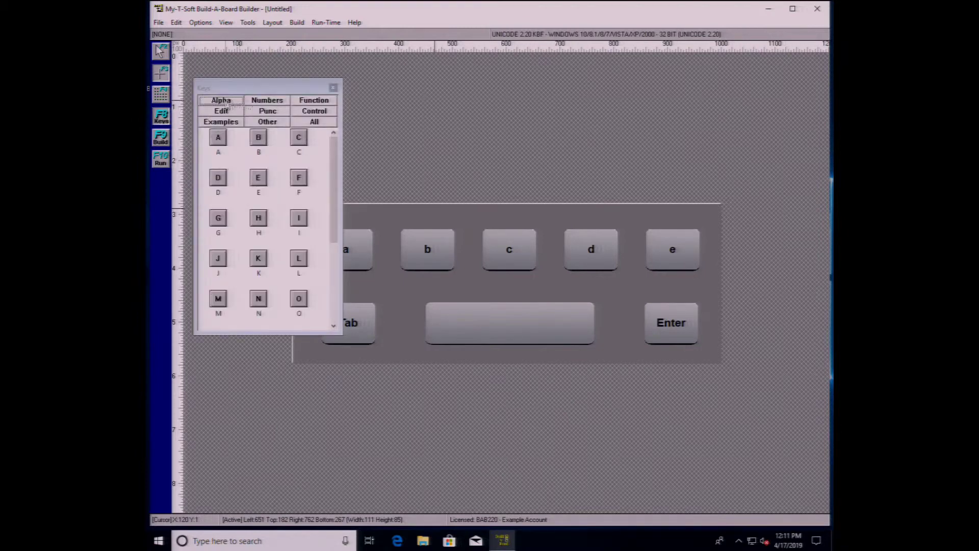
pyautogui.click(258, 105)
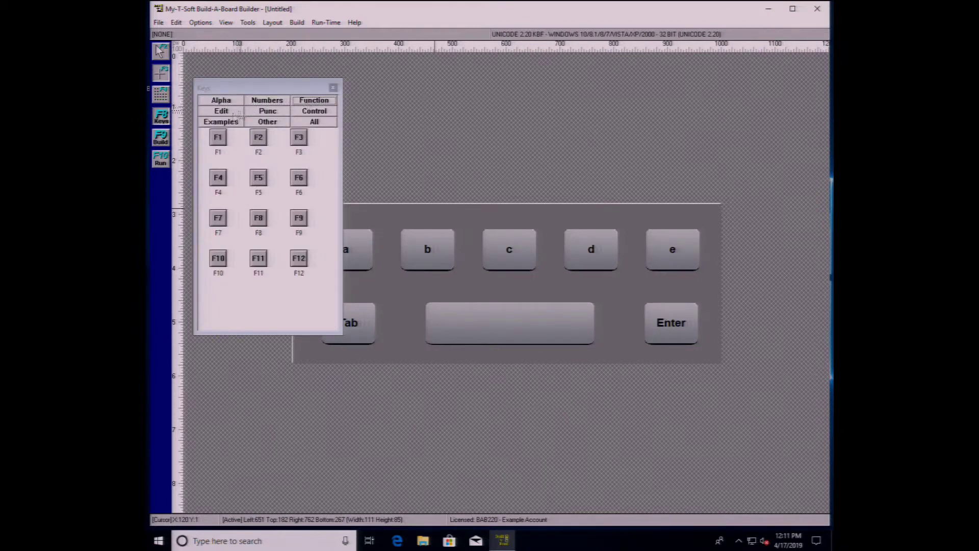
pyautogui.click(235, 112)
pyautogui.click(263, 112)
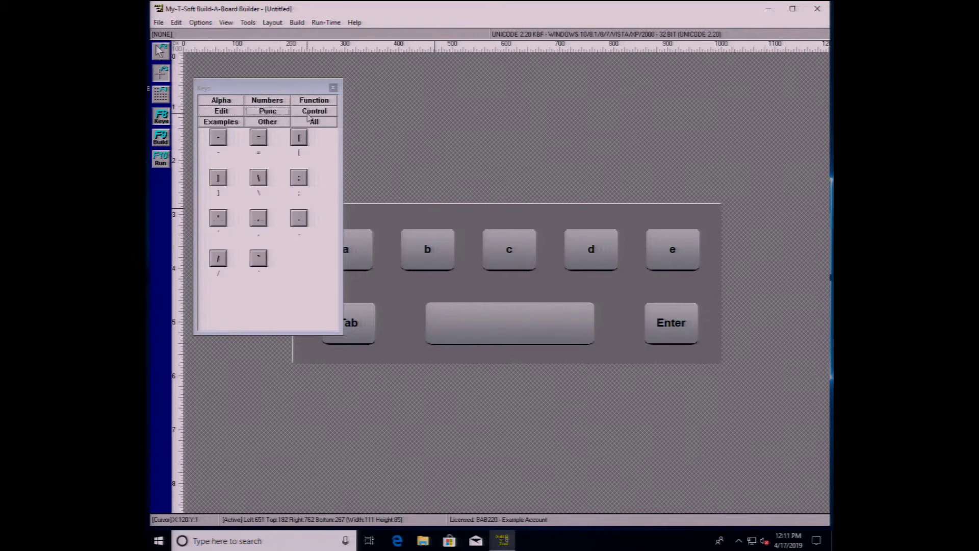
pyautogui.click(313, 111)
pyautogui.click(221, 123)
pyautogui.click(268, 122)
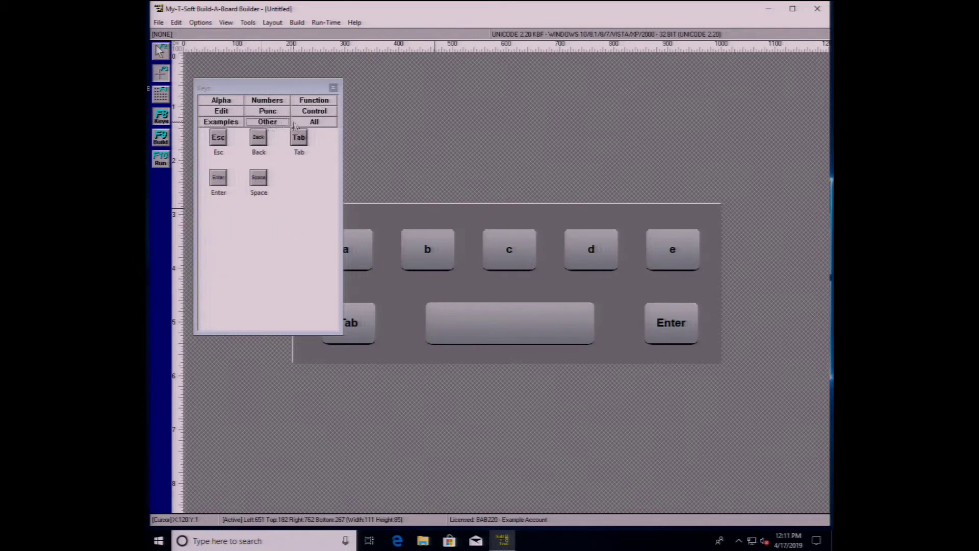
pyautogui.click(314, 122)
pyautogui.click(333, 88)
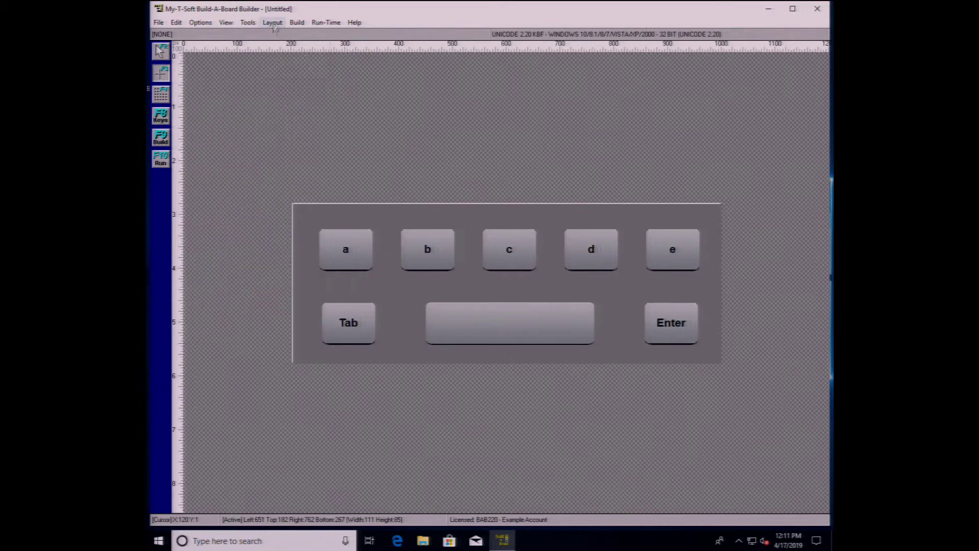
pyautogui.click(272, 23)
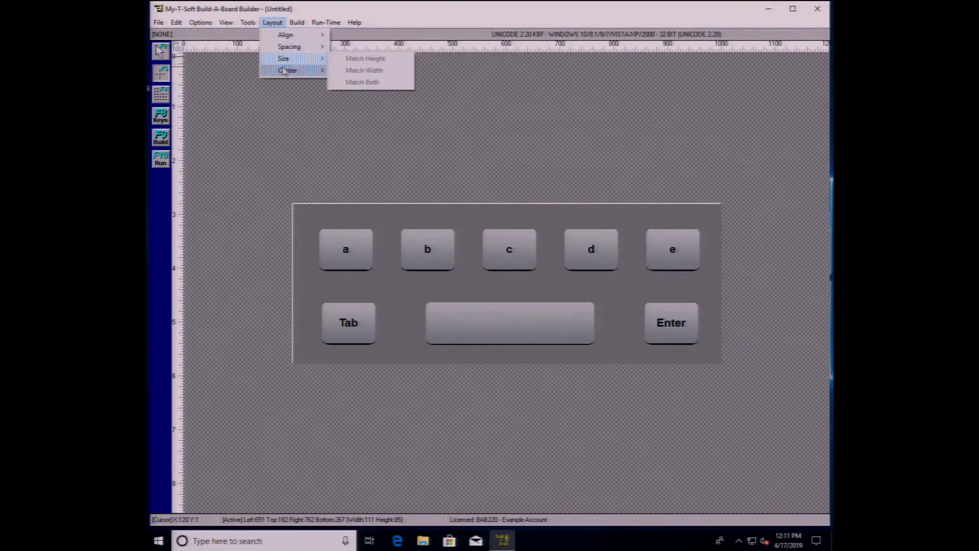
pyautogui.moveTo(284, 71)
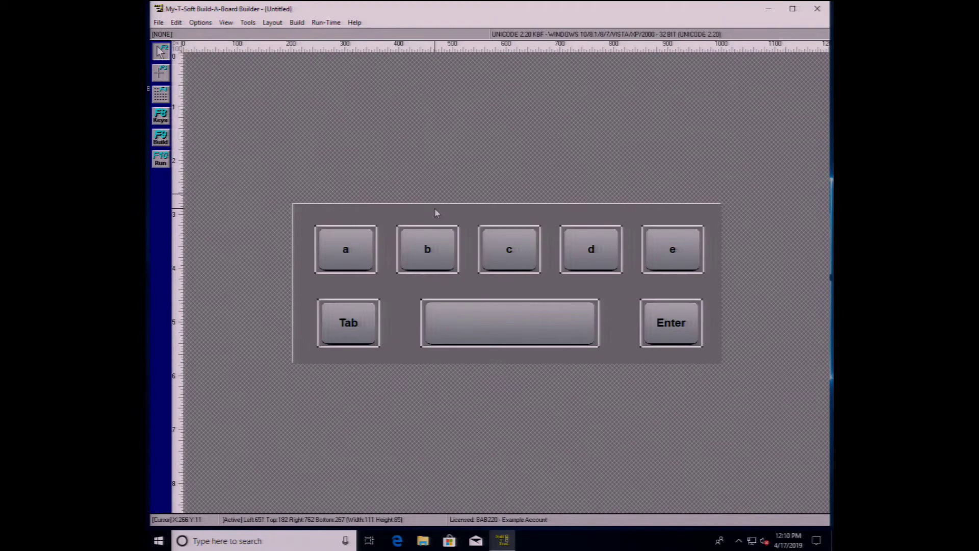
pyautogui.click(436, 213)
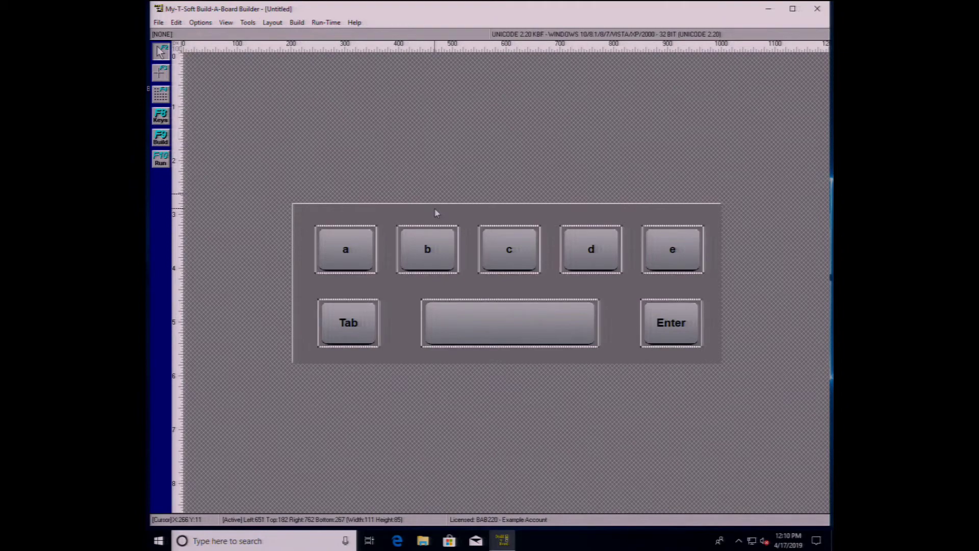